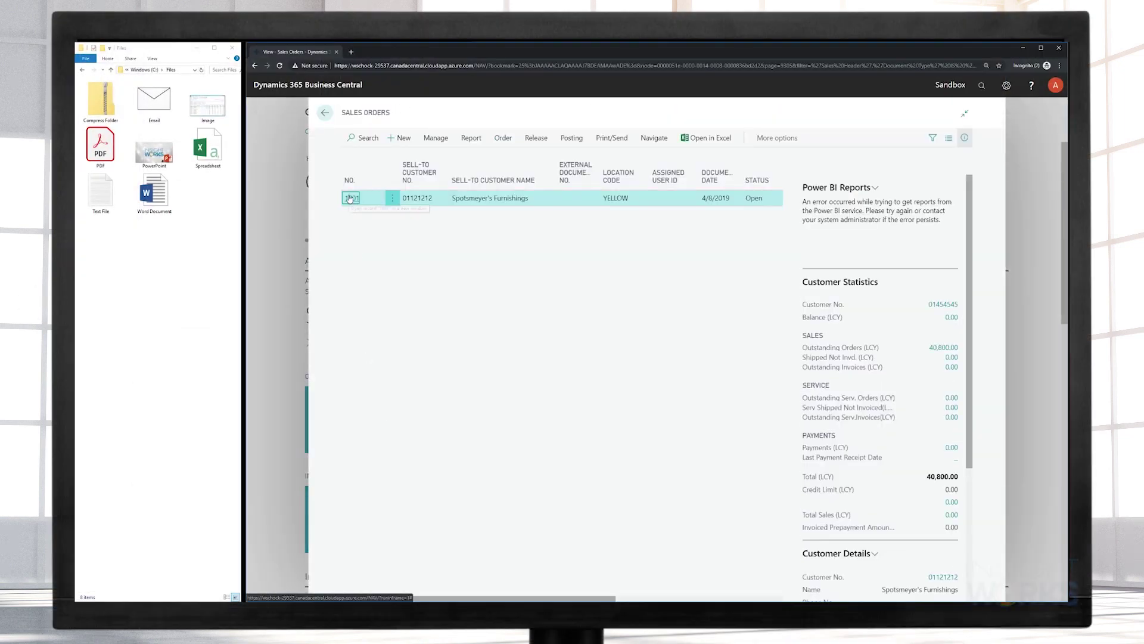
# - Attach the selected PDF and spreadsheet to sales order 1001 via the DocXtender 'Drop Files Here' zone
pyautogui.click(351, 198)
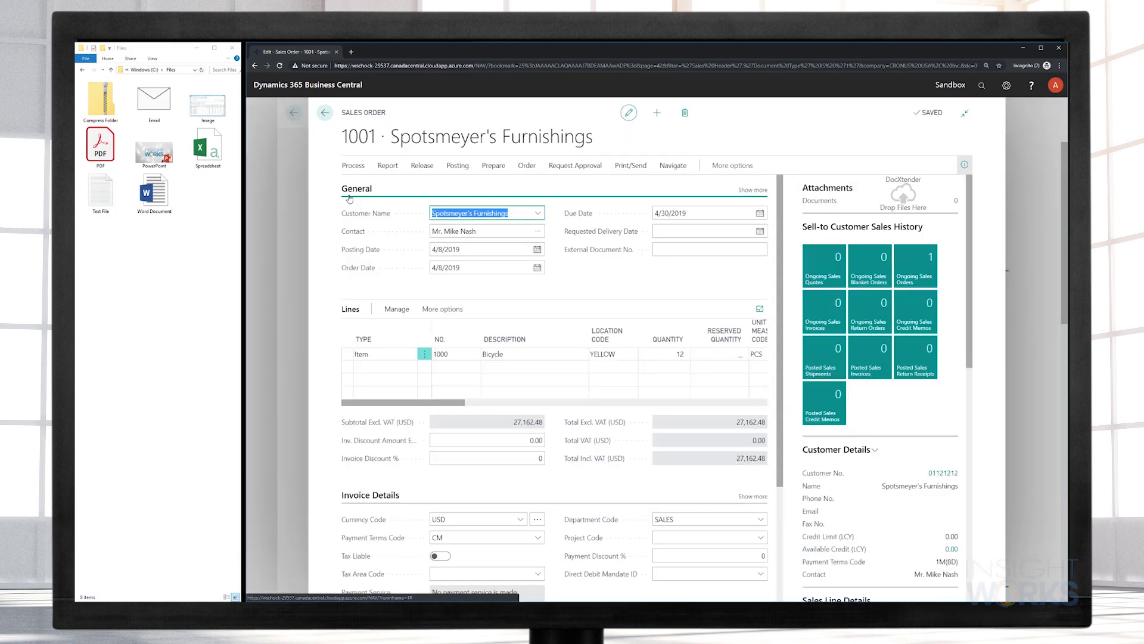
pyautogui.click(105, 154)
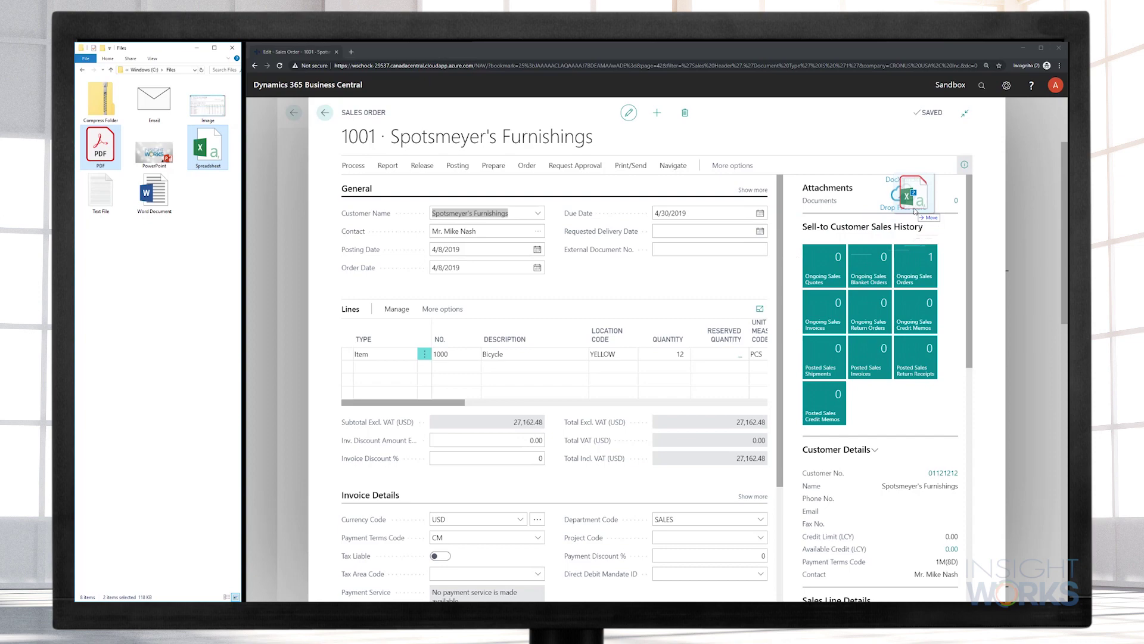
pyautogui.moveTo(914, 204); pyautogui.dragTo(915, 206)
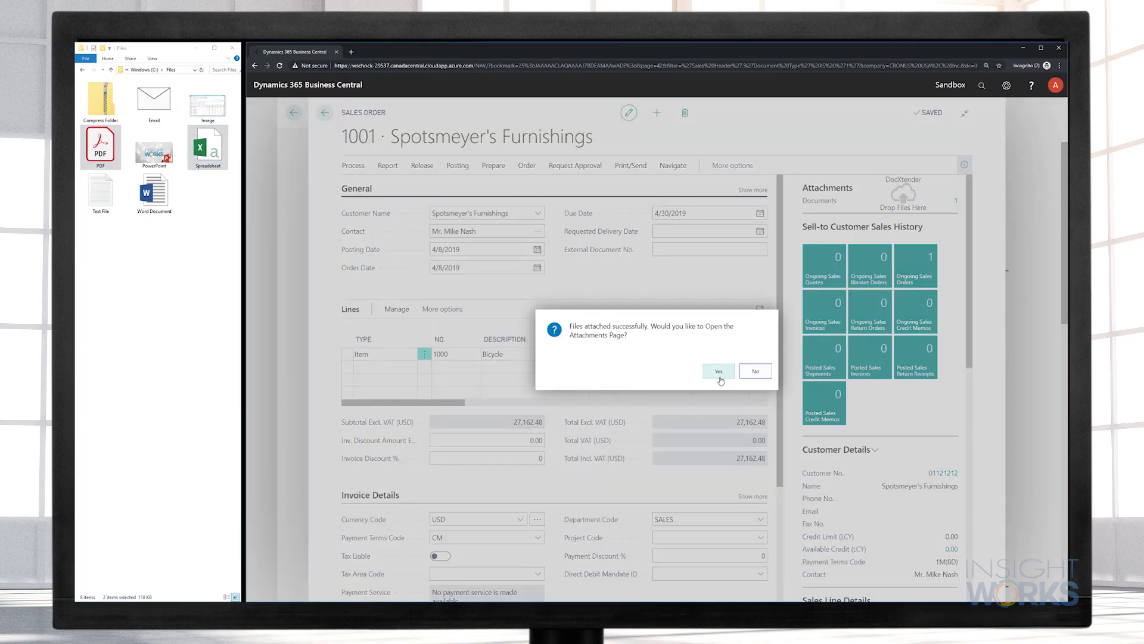